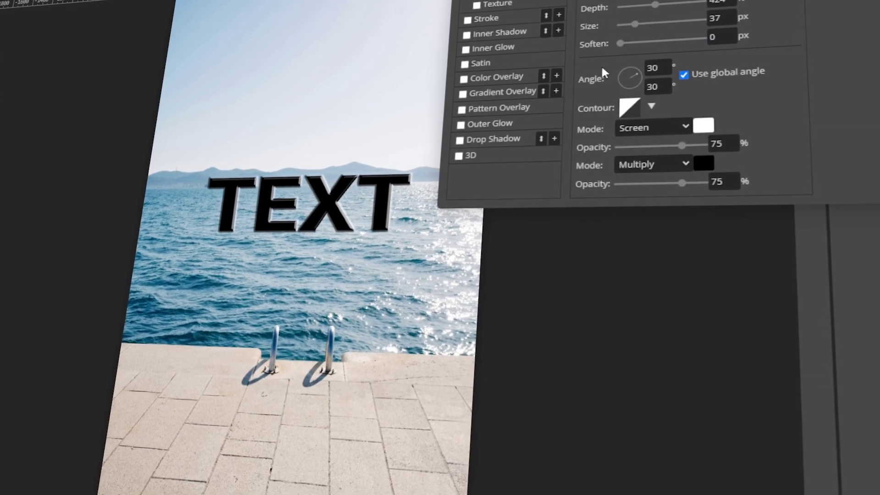
Dismiss the bevelled TEXT Layer Style preview to reach the start screen with no document
click(684, 127)
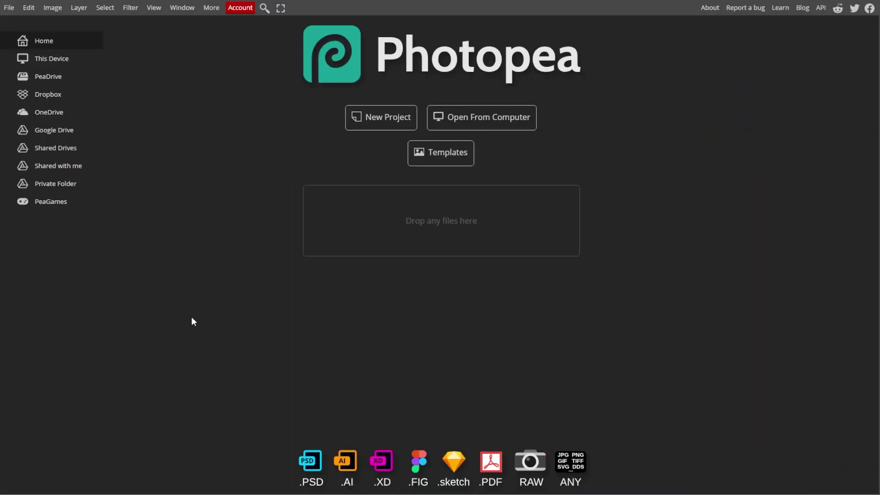
Open the 2667 × 4000 seaside pier photo and fit it to the window with the Move tool active
click(9, 7)
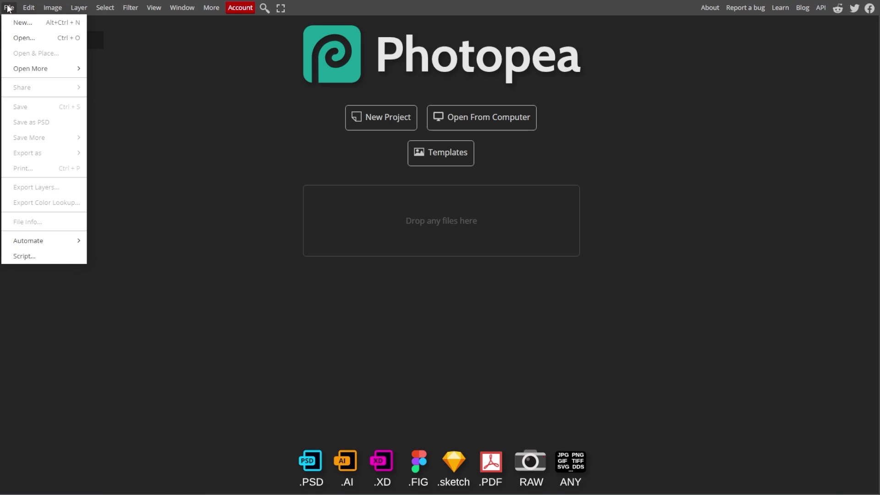
click(18, 37)
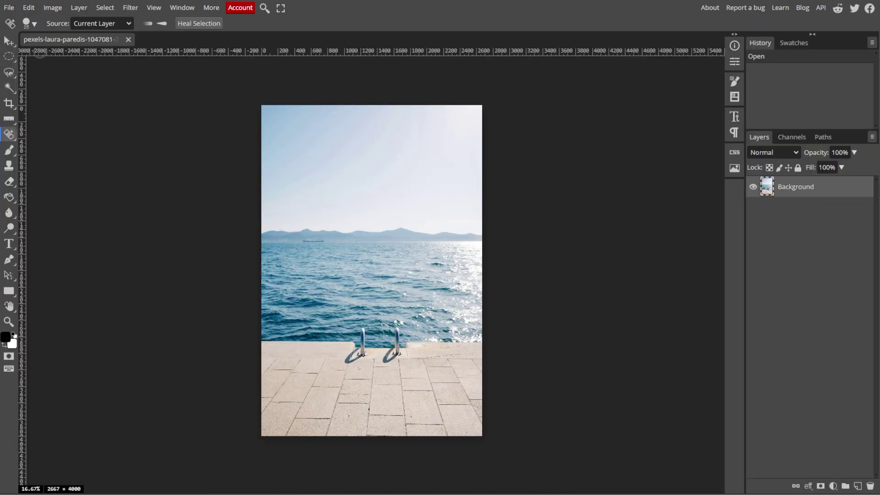
key(v)
key(ctrl+0)
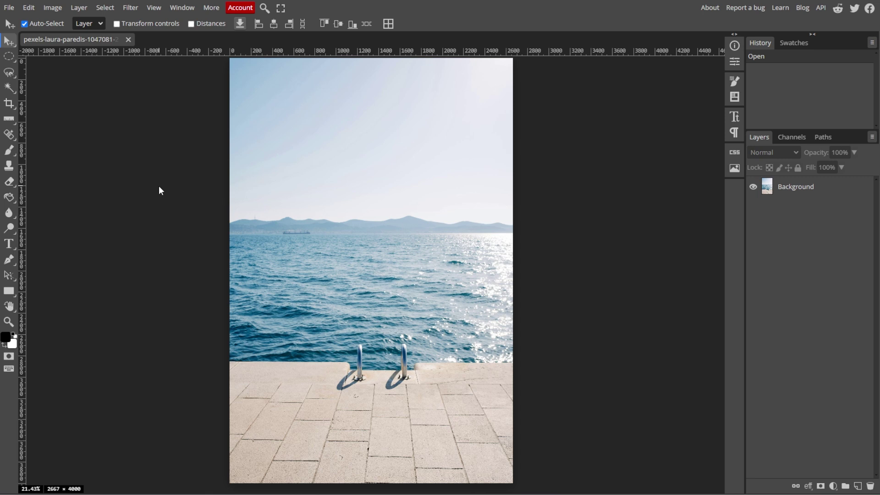
Type a trial TEXT layer with the Horizontal Type tool, delete it, and drag a new box over the horizon
right_click(10, 247)
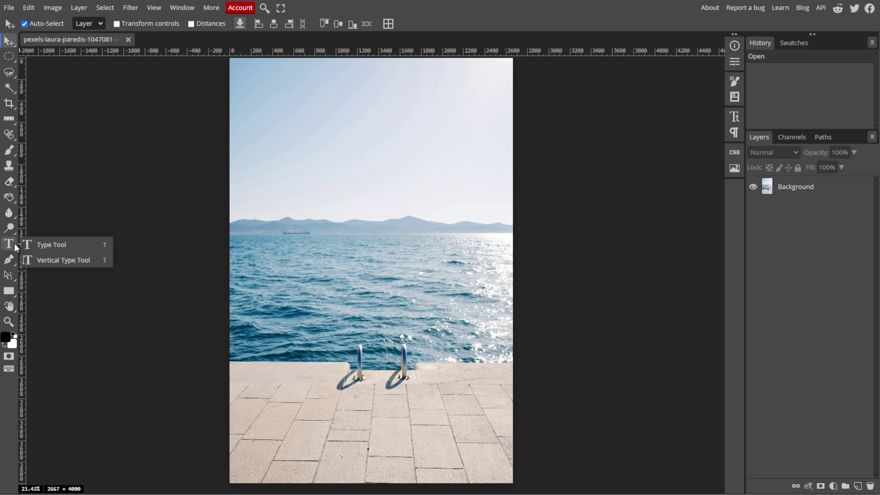
click(78, 246)
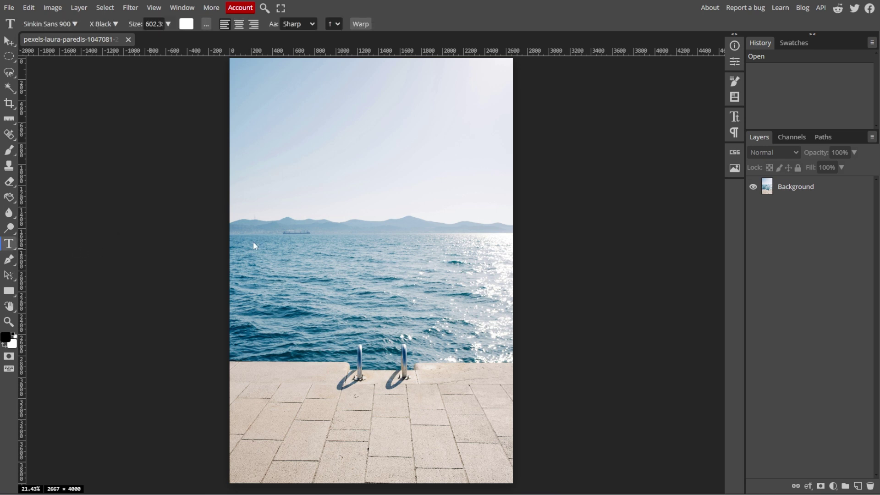
click(271, 210)
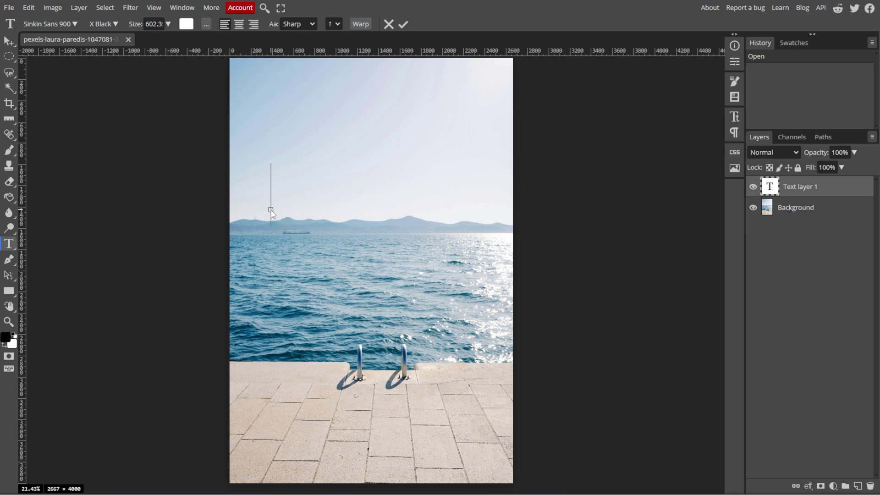
text(TEXT)
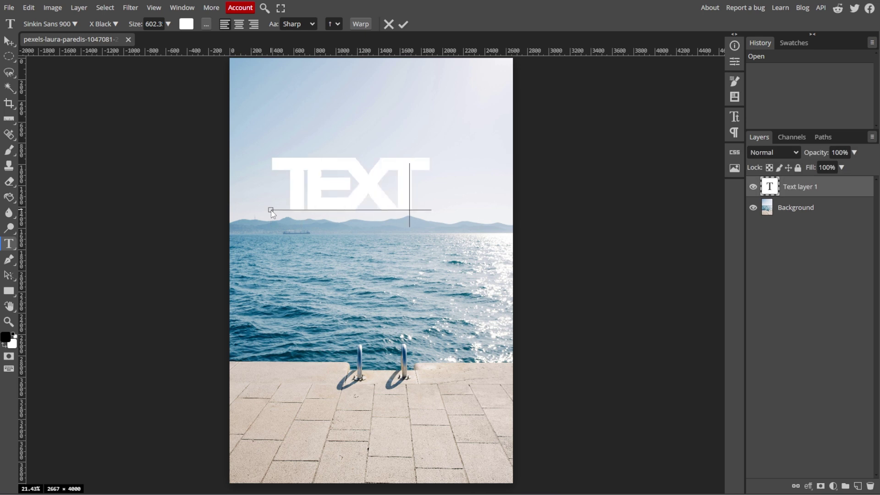
key(ctrl+a)
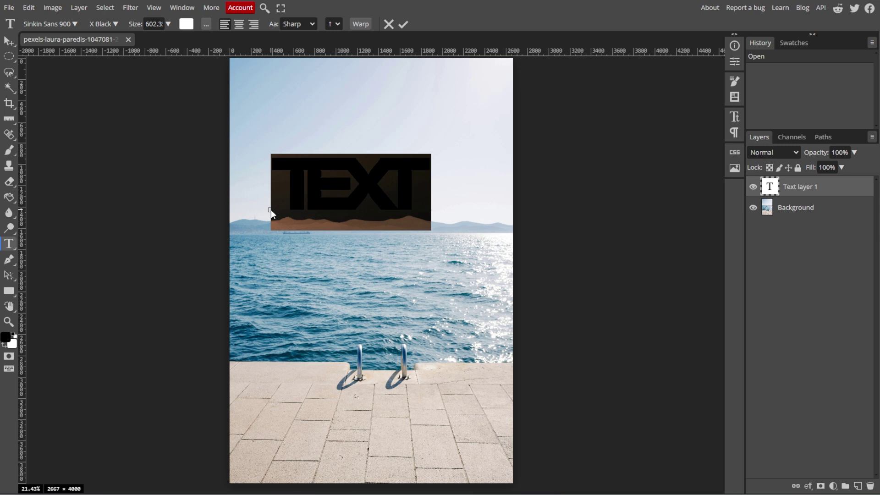
key(BackSpace)
drag(257, 129, 475, 271)
Type TEXT in the box, fixing the typo and removing the extra BOX line, then select it all
text(TEDX)
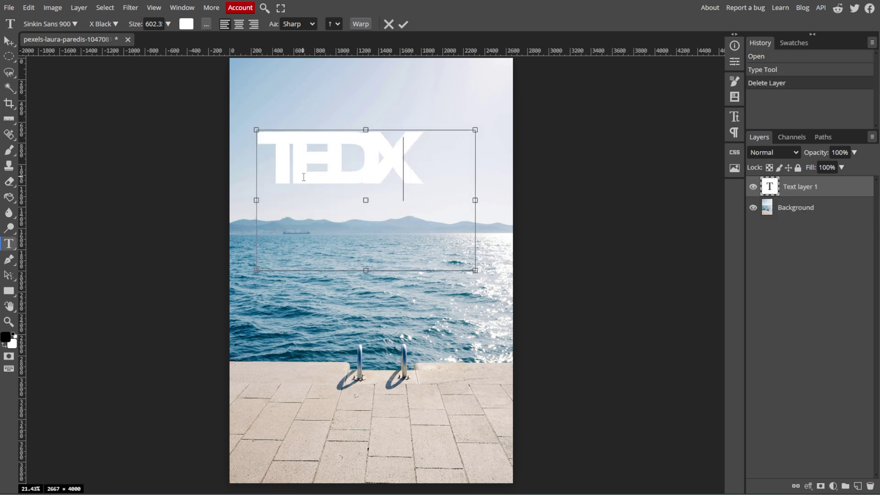
key(BackSpace)
key(BackSpace)
text(XT)
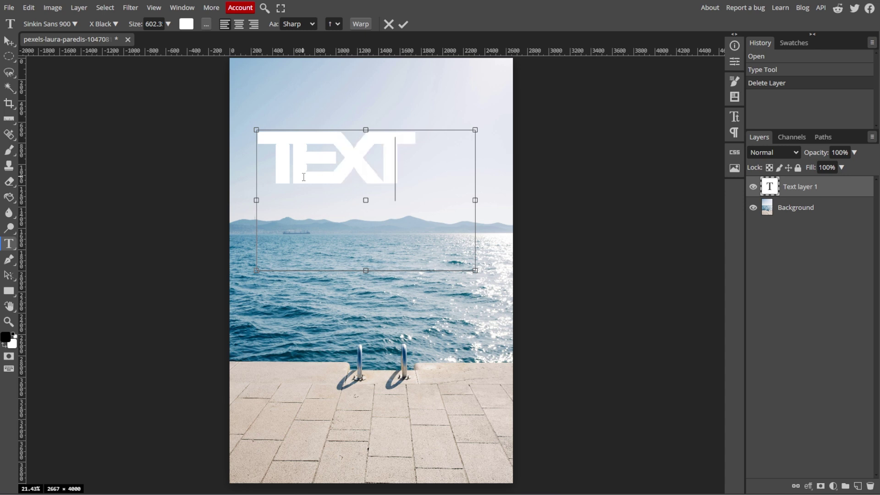
key(Return)
text(BOX)
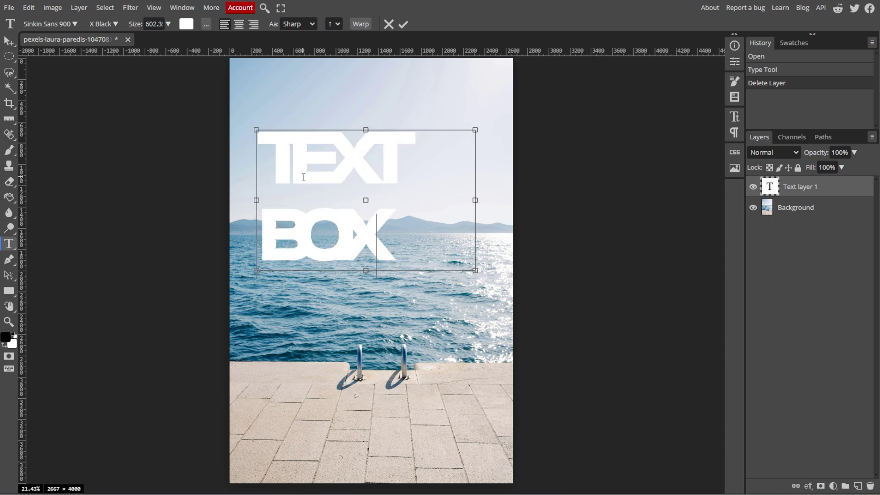
key(shift+Home)
key(BackSpace)
key(BackSpace)
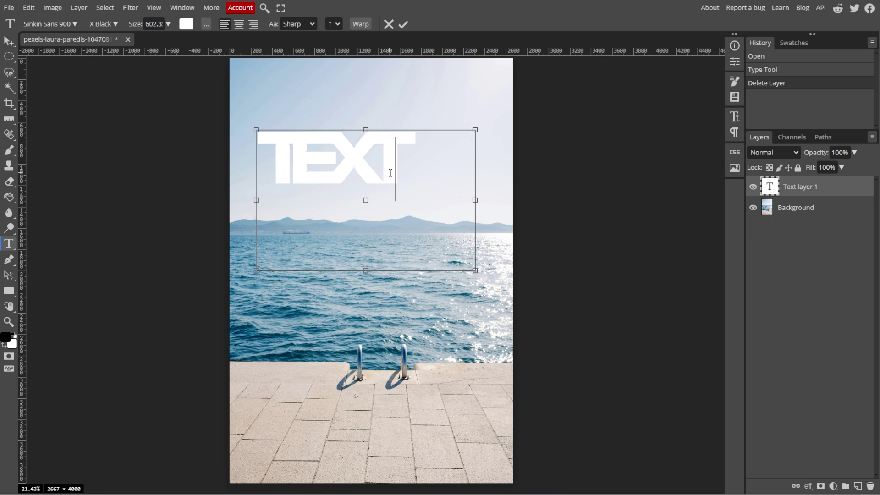
key(ctrl+a)
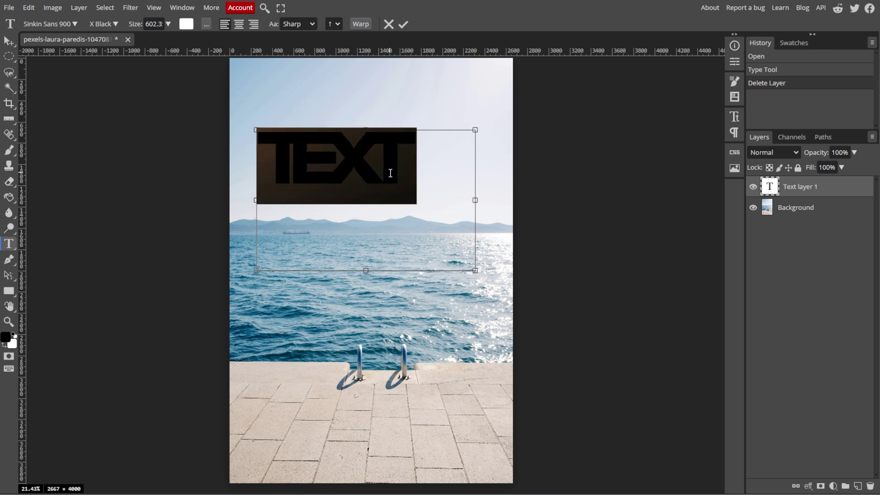
Set the font of TEXT to Aileron, Heavy style
click(73, 23)
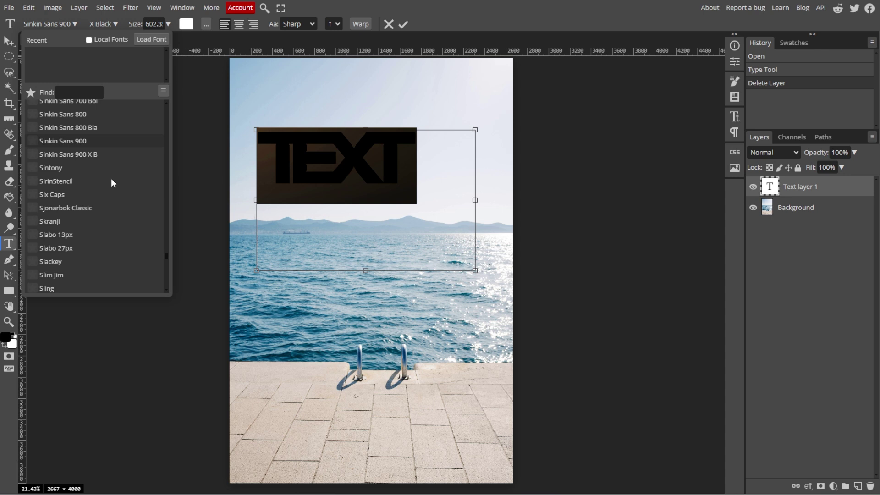
scroll(112, 179, down, 1)
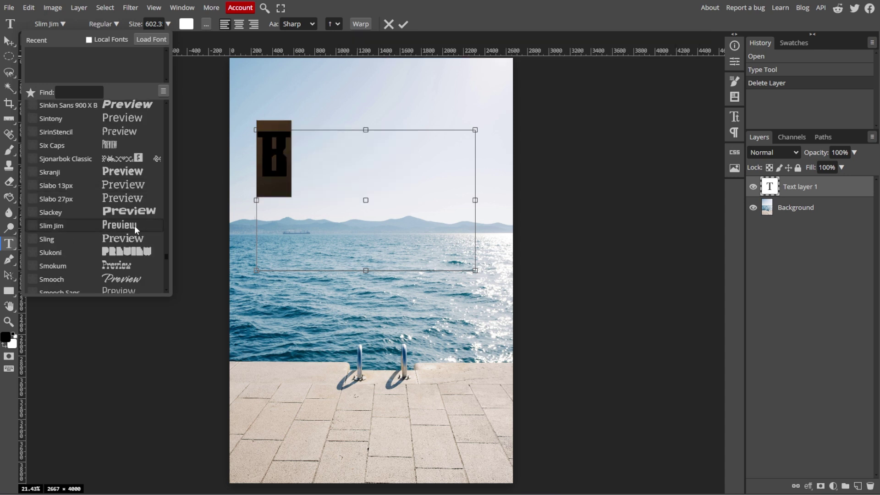
scroll(134, 226, up, 3)
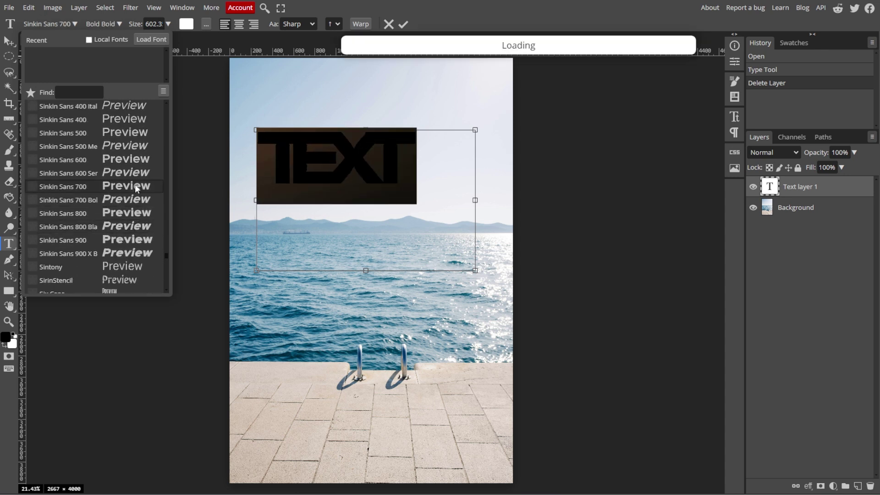
drag(166, 255, 136, 195)
scroll(133, 179, down, 1)
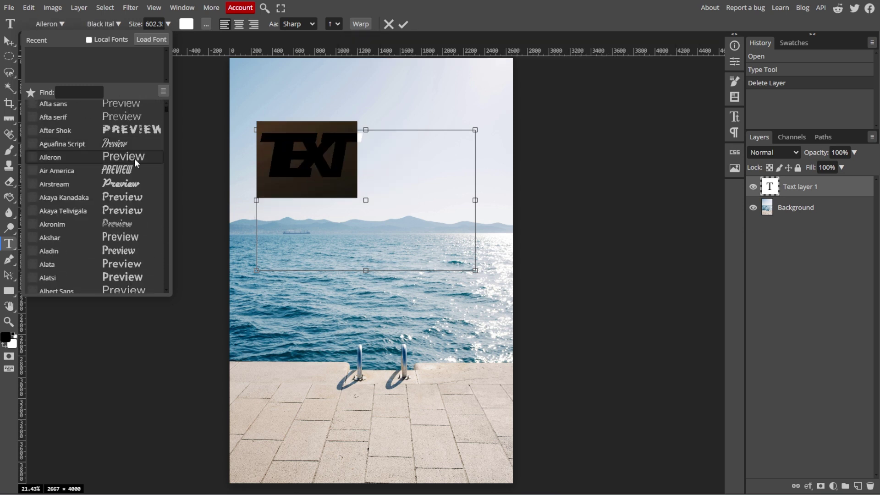
click(134, 156)
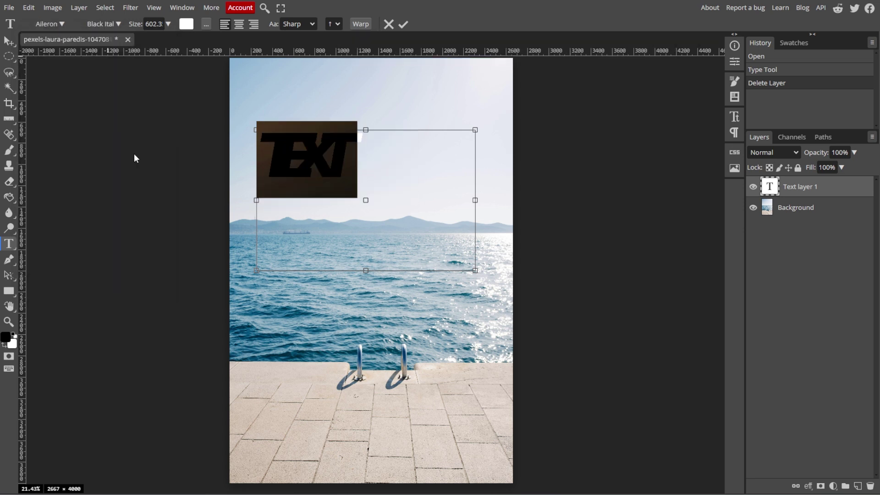
click(118, 26)
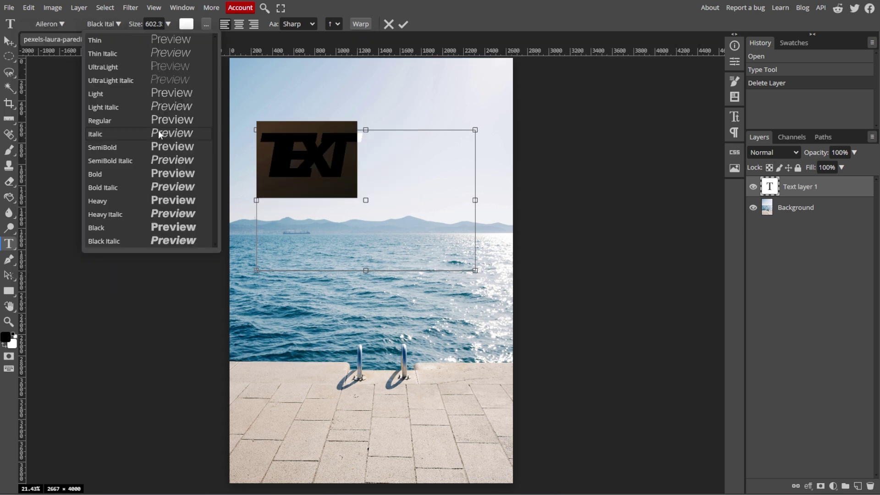
click(162, 201)
Set the text size to 600 px
click(167, 25)
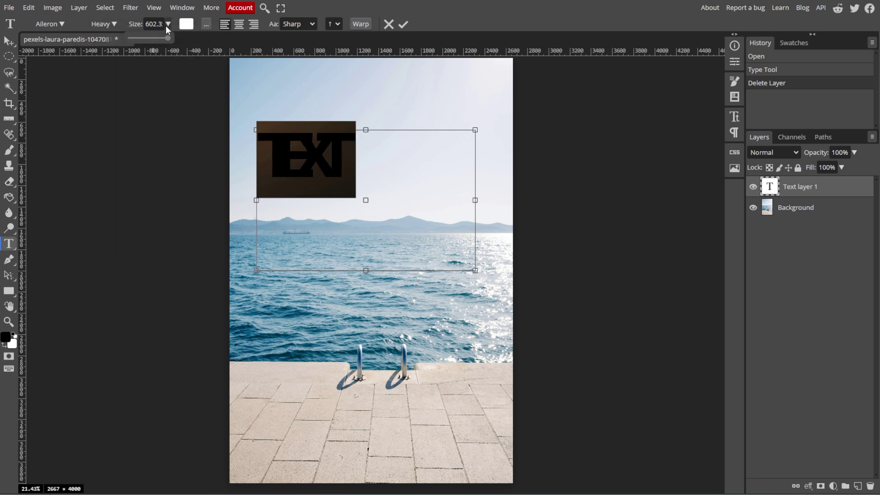
mouse_move(169, 38)
mouse_down()
mouse_move(160, 40)
mouse_move(182, 41)
mouse_up()
click(168, 24)
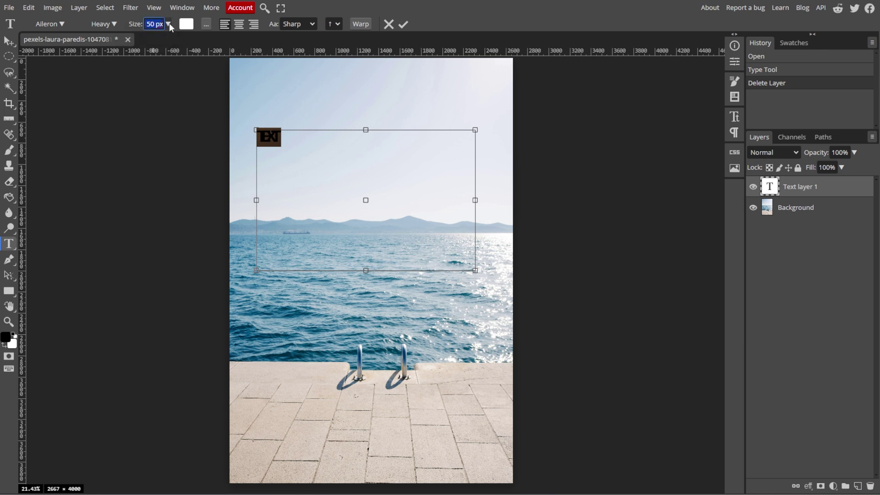
text(600)
key(Return)
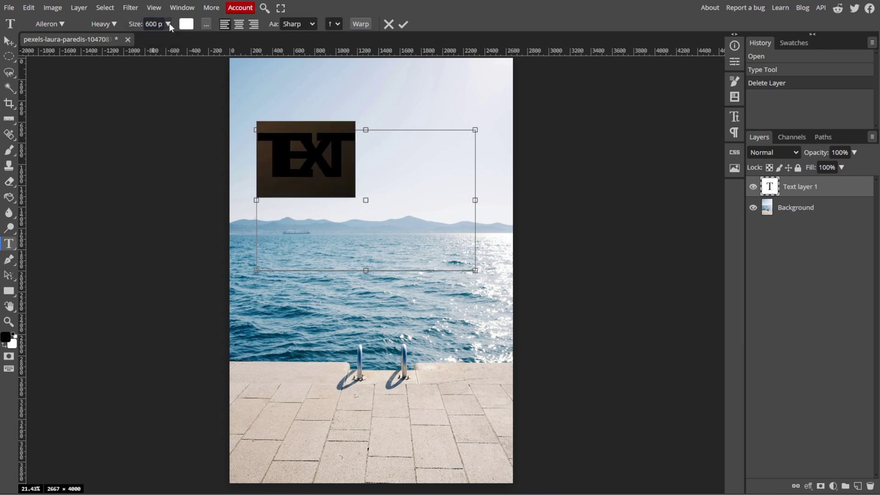
Change the text colour to black in the Color Picker
click(186, 24)
click(578, 163)
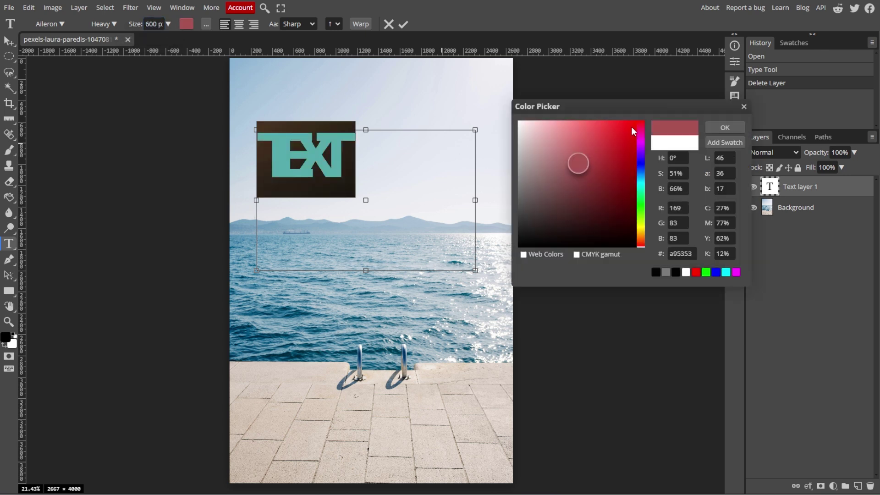
drag(631, 127, 588, 188)
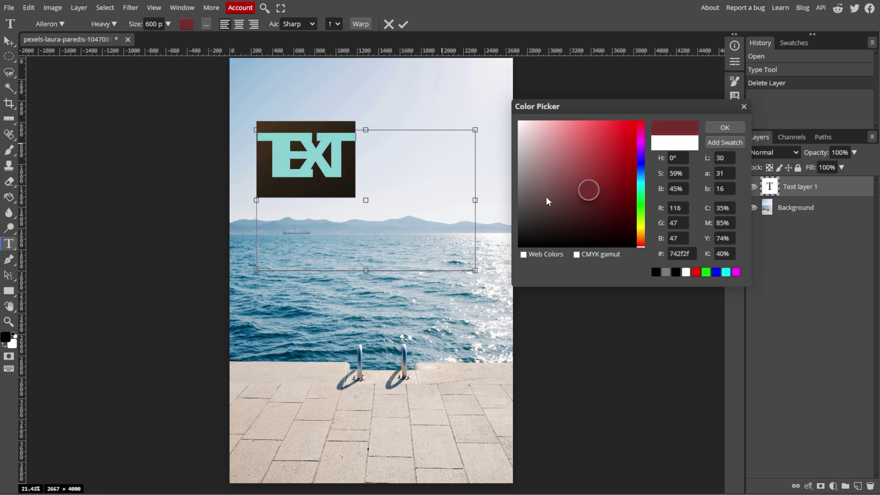
click(656, 272)
click(724, 128)
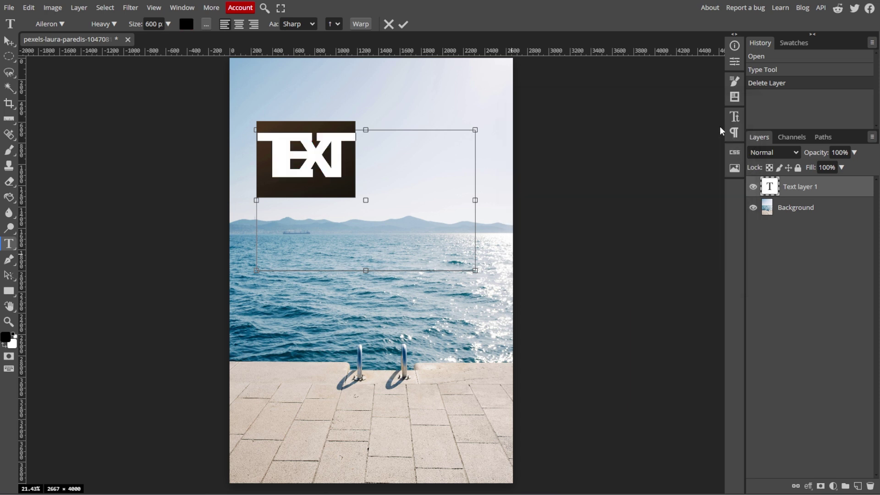
click(258, 28)
click(239, 27)
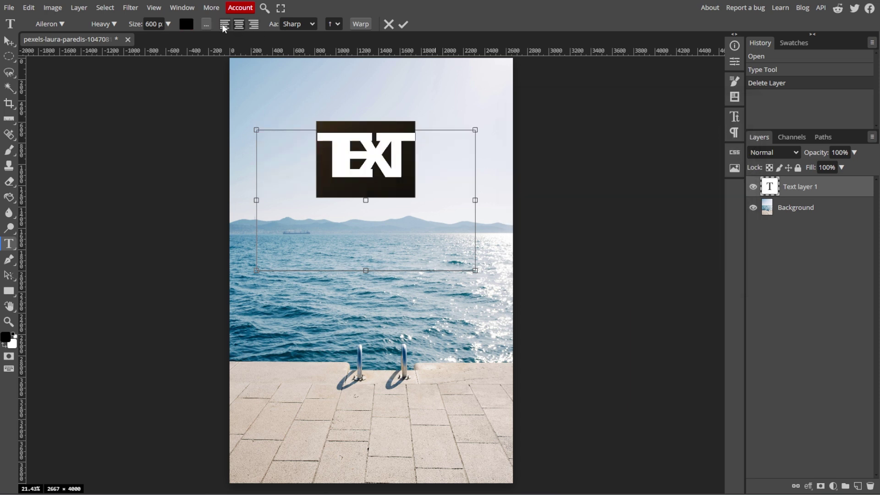
click(225, 25)
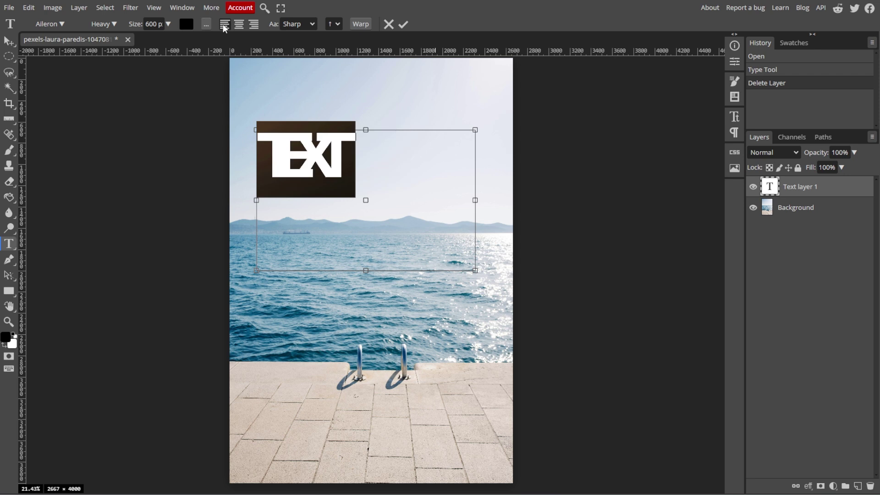
click(299, 24)
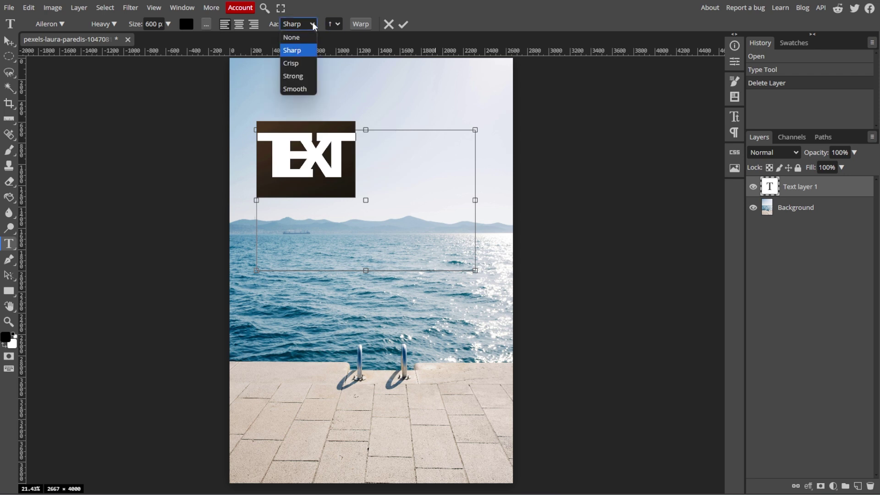
click(291, 62)
click(299, 24)
click(292, 50)
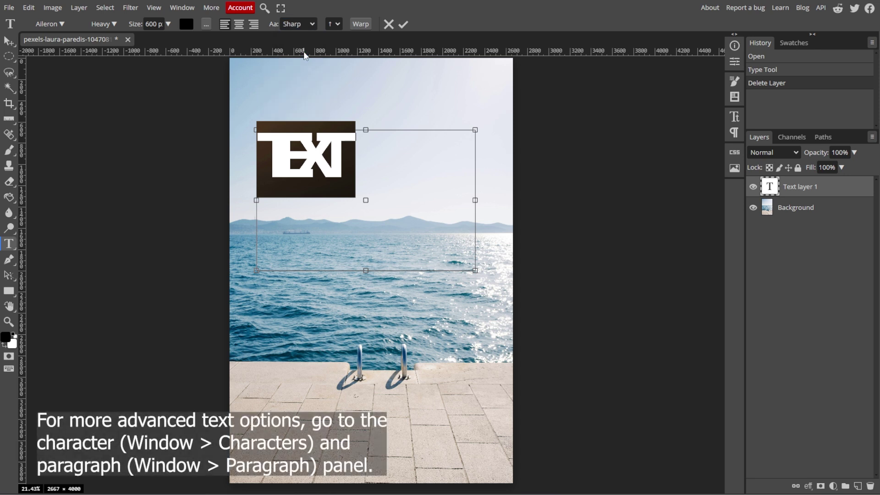
Raise the Character panel tracking of TEXT from -340 to -10
click(735, 117)
click(685, 81)
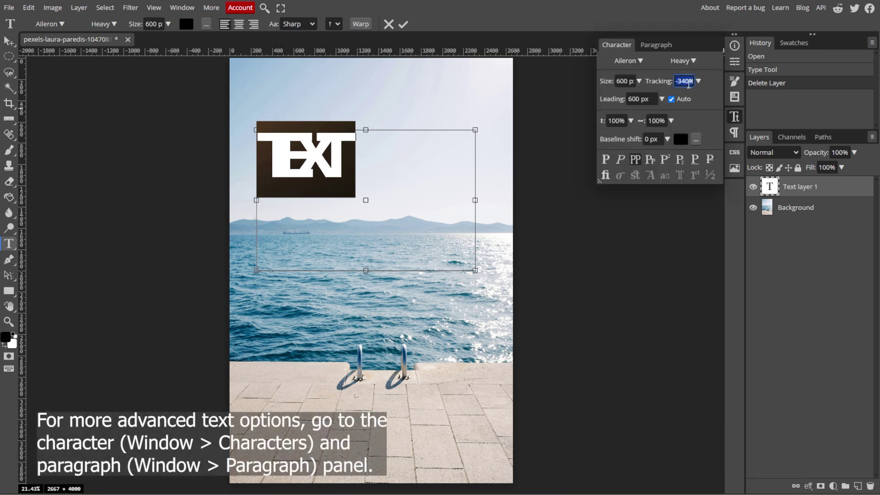
scroll(689, 84, up, 17)
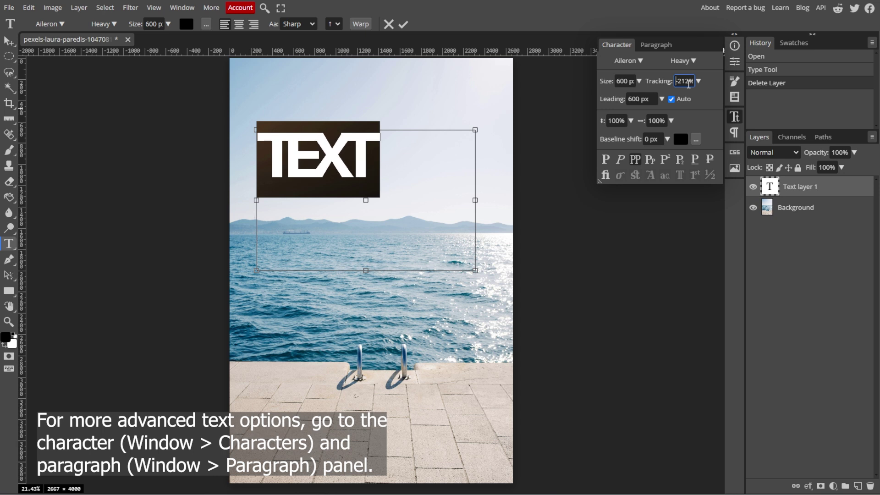
scroll(689, 84, up, 13)
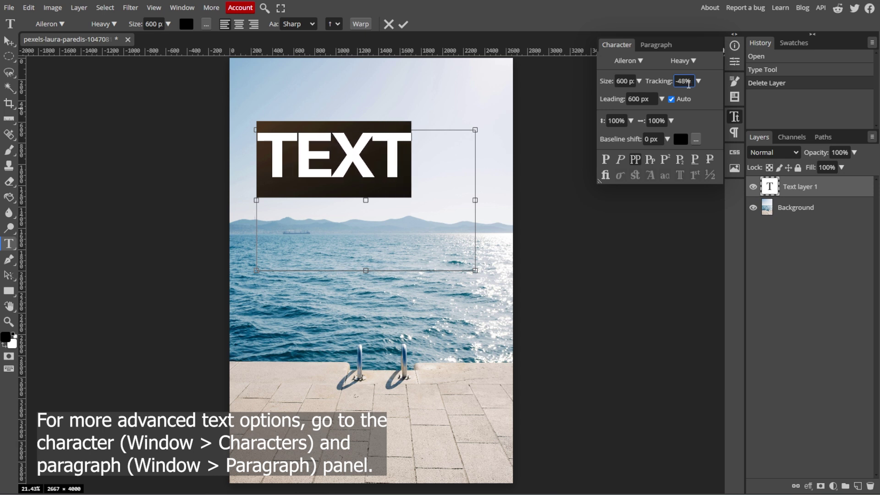
scroll(688, 84, up, 3)
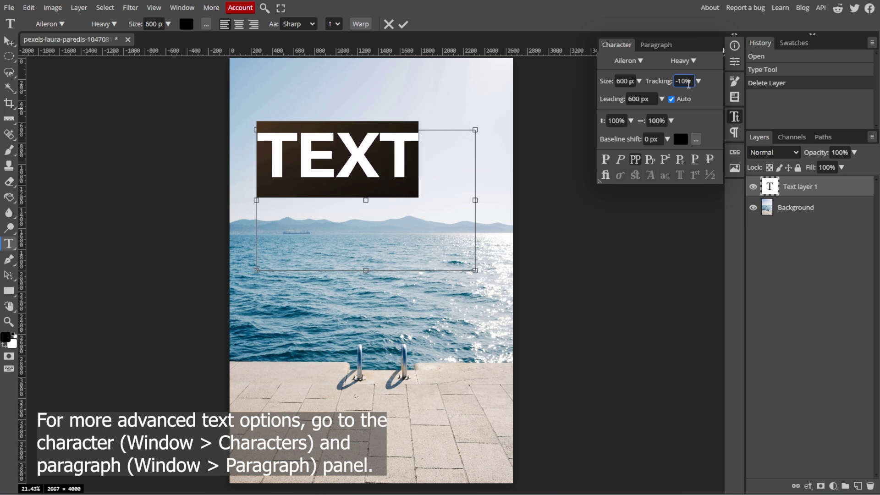
Try faux bold, lowercase, italic, underline and strikethrough on TEXT, then turn them off
click(605, 159)
click(636, 159)
click(635, 159)
click(621, 159)
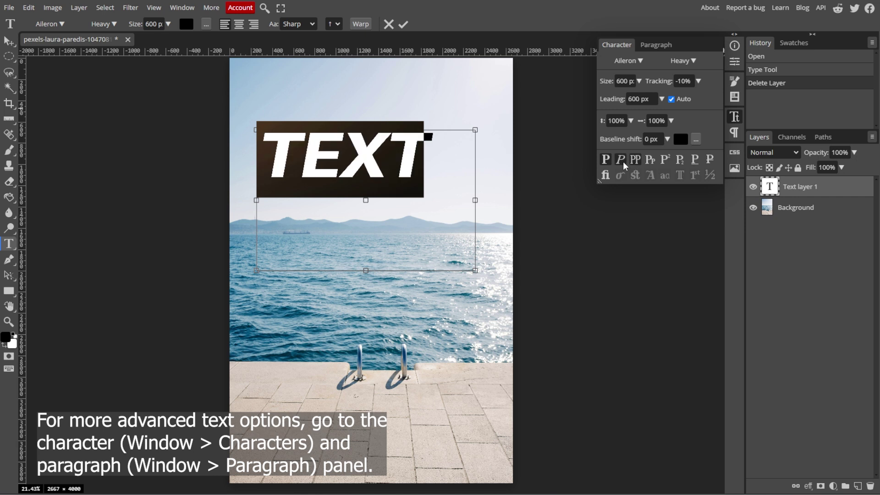
click(622, 160)
click(695, 159)
click(710, 159)
click(711, 159)
click(607, 160)
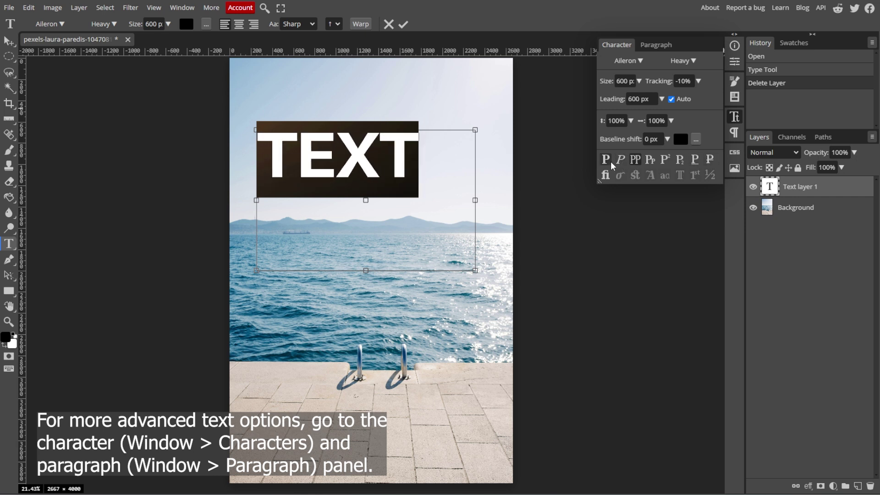
Try centred alignment, revert to left, close the panels, and commit the text as a layer
click(655, 45)
click(620, 61)
click(606, 61)
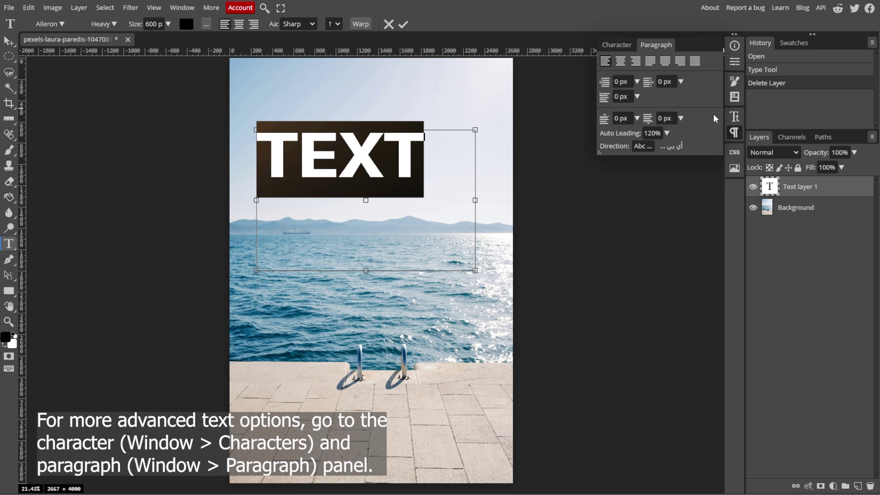
click(734, 133)
click(182, 8)
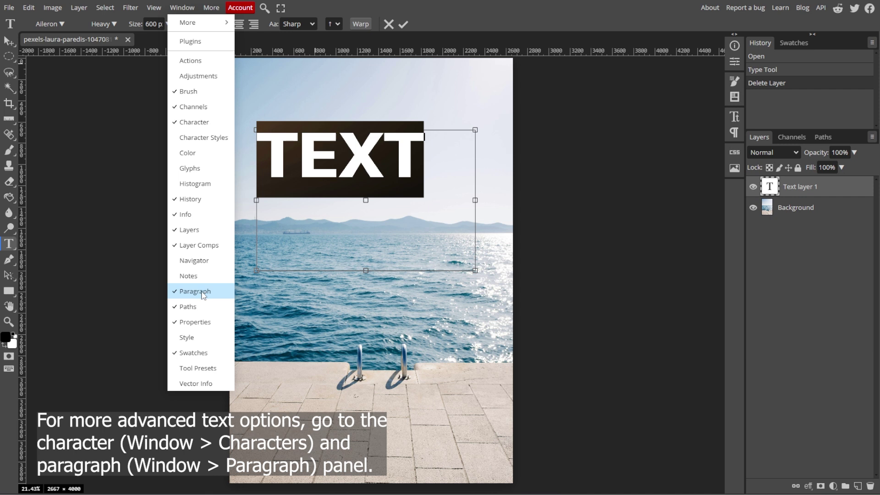
click(185, 8)
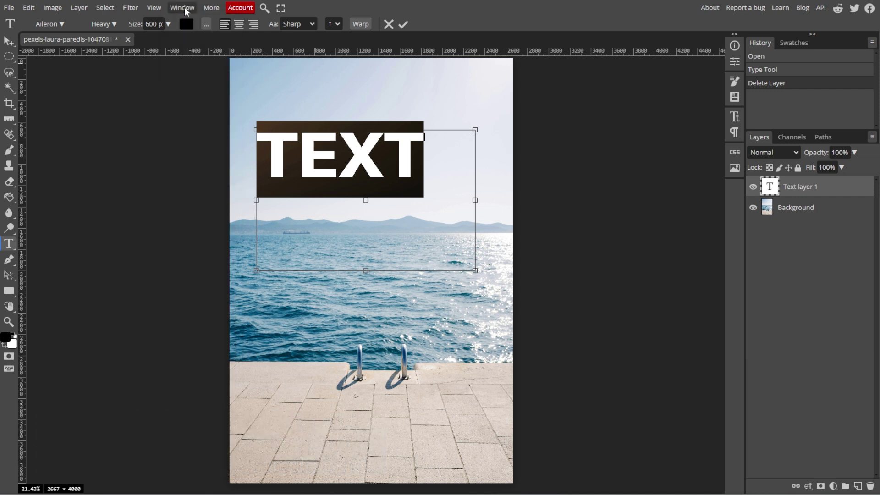
click(9, 44)
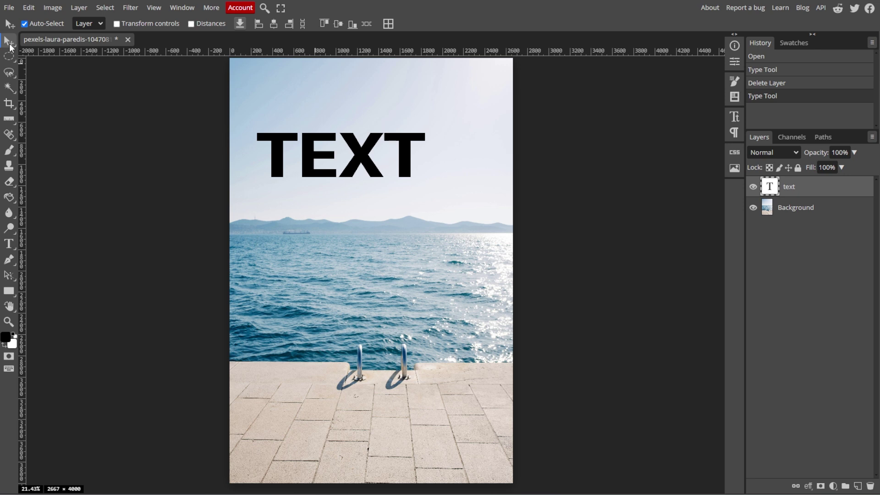
Drag the black word TEXT down so it sits centred over the sea horizon
drag(363, 159, 396, 254)
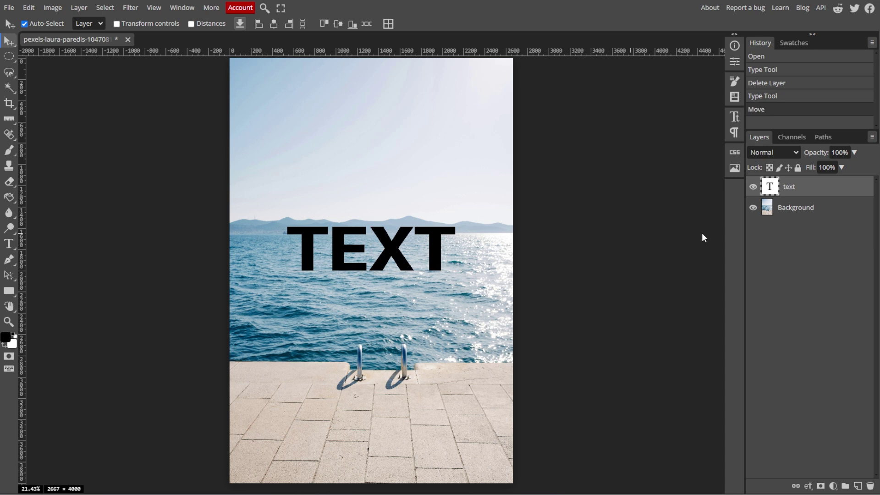
Open the text layer's Blending Options and try Bevel and Emboss with a contour at range 66
right_click(801, 191)
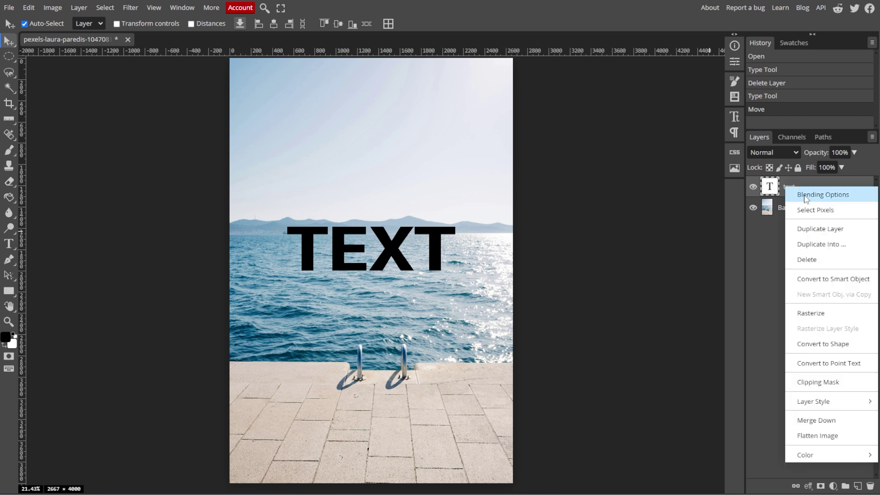
click(805, 198)
click(492, 64)
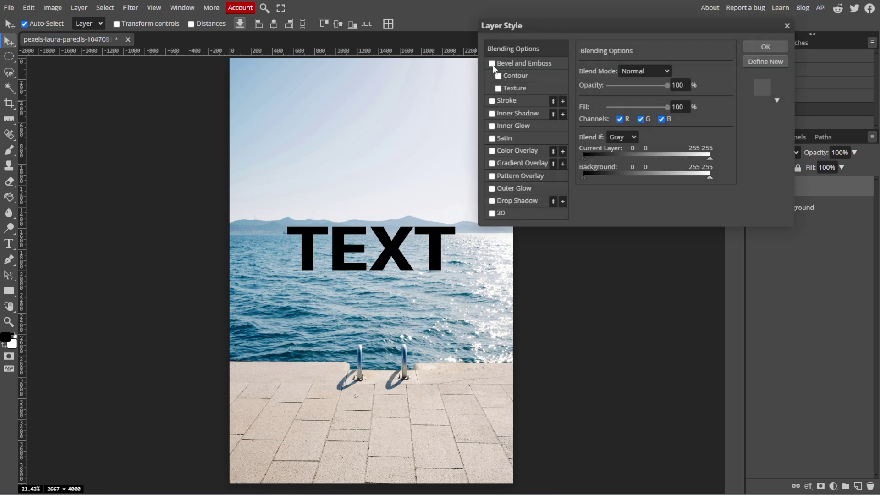
click(498, 77)
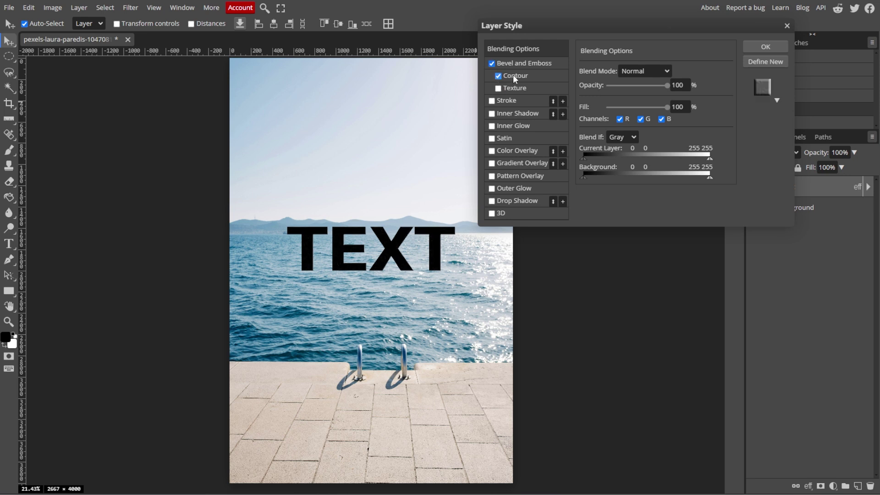
drag(637, 90, 649, 95)
click(498, 76)
click(524, 63)
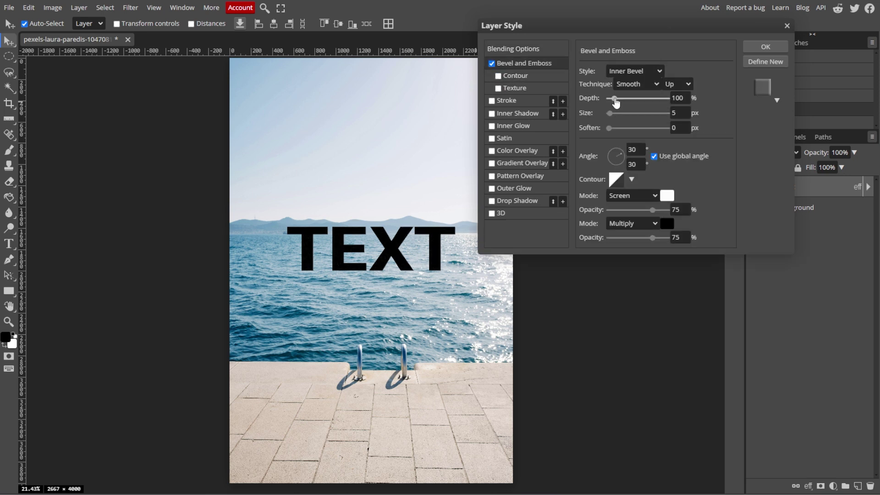
Set the bevel to Emboss style, direction Down, Normal highlight and shadow modes, then remove it
click(635, 71)
click(621, 110)
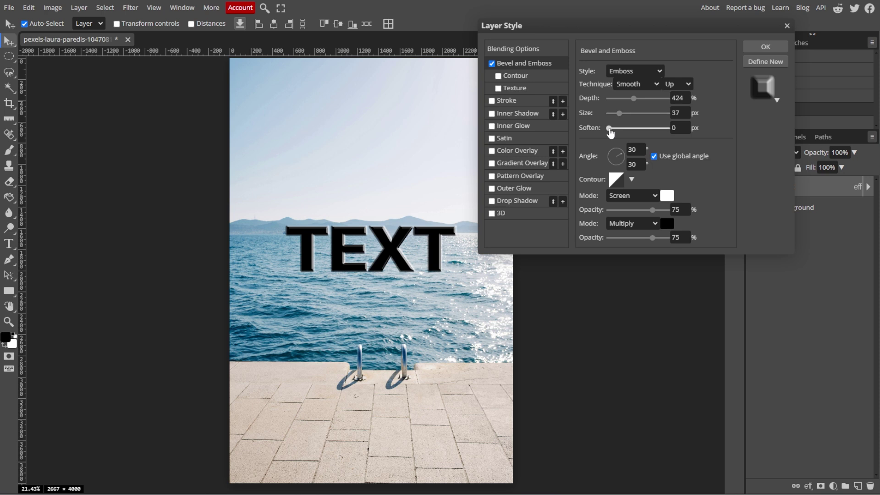
click(677, 84)
click(677, 97)
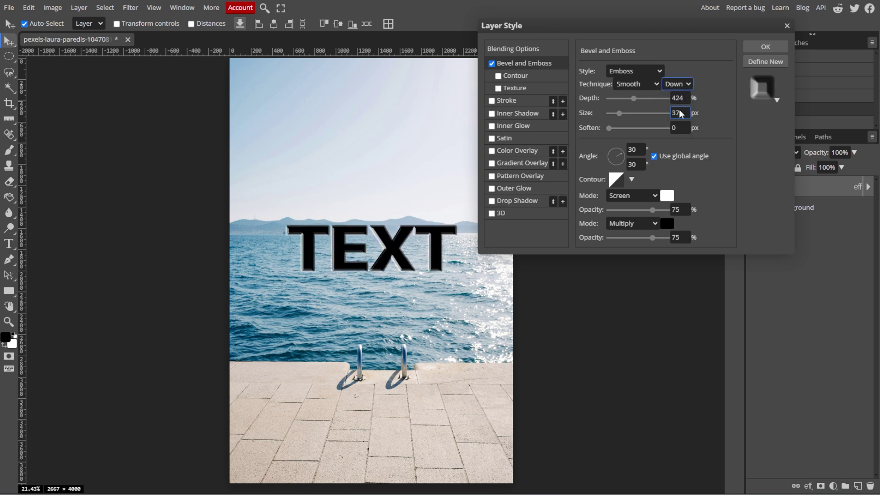
click(633, 195)
click(621, 204)
click(632, 223)
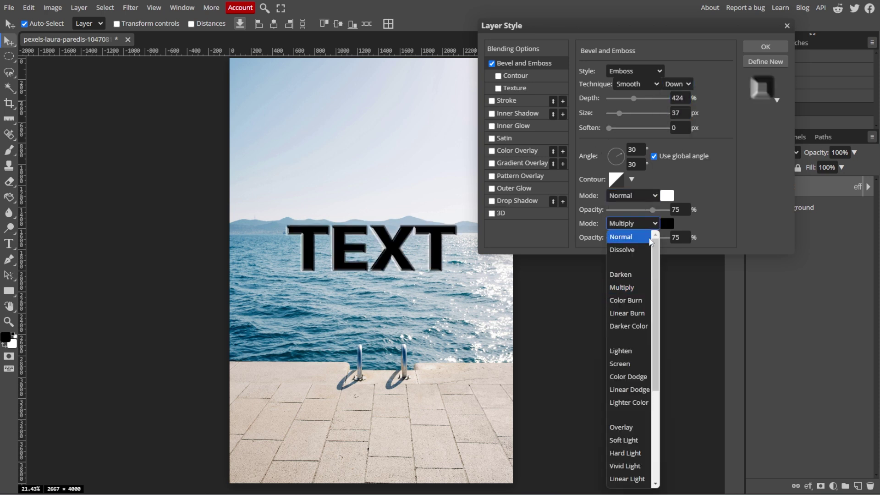
click(621, 232)
click(492, 63)
Try outer glow, gradient overlay, satin and 3D effects, keeping only Drop Shadow, and apply
click(495, 190)
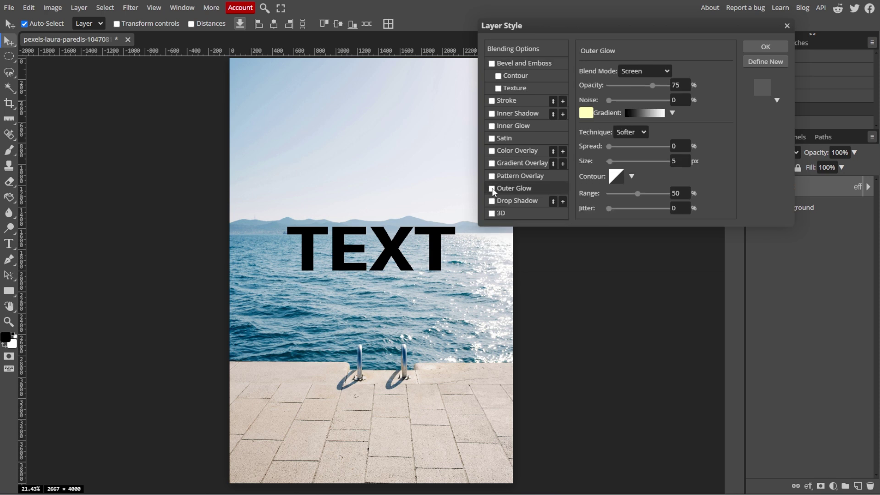
click(492, 164)
click(492, 164)
click(504, 138)
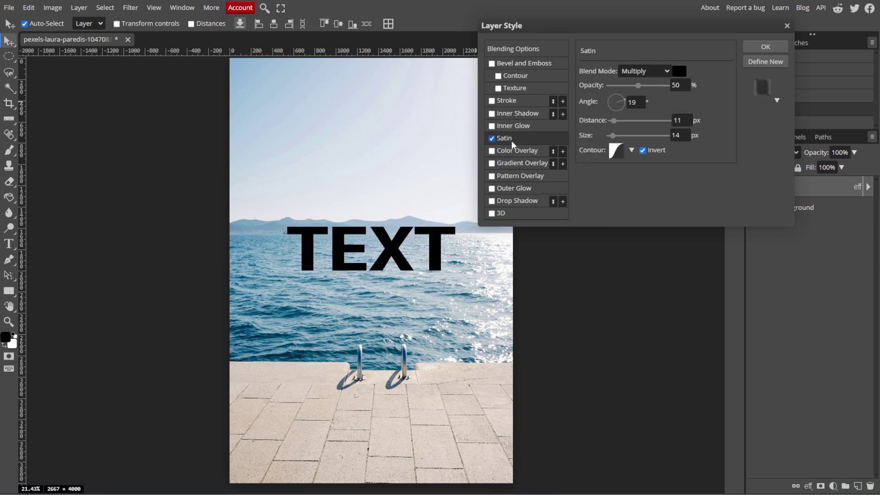
click(492, 202)
click(492, 202)
click(492, 213)
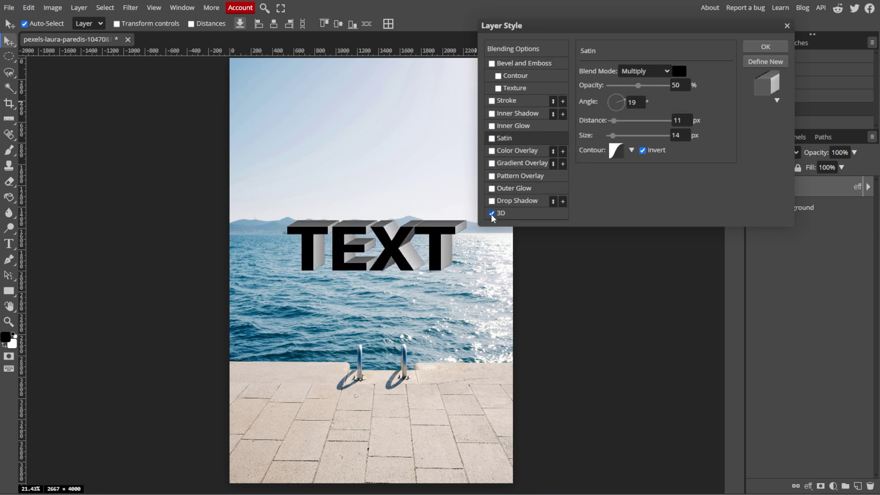
click(492, 214)
click(492, 201)
click(491, 206)
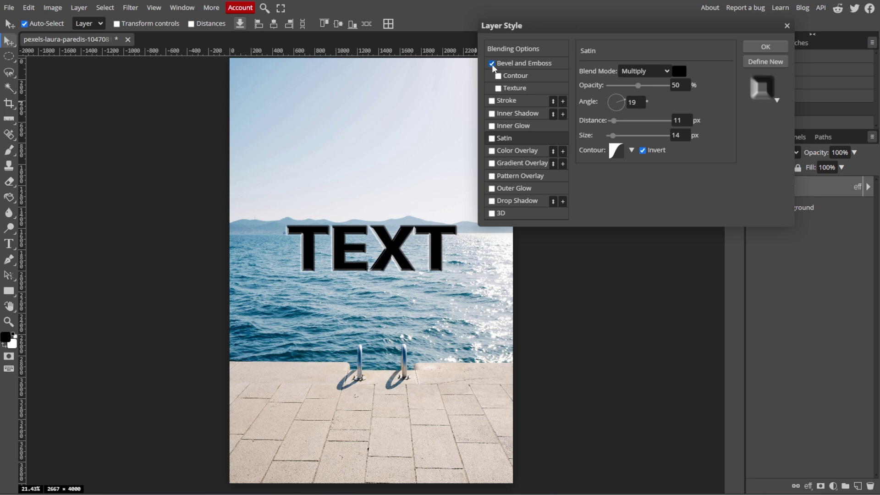
click(490, 207)
click(760, 47)
Scale the word TEXT up to about 147% and move it slightly higher over the horizon
key(ctrl+alt+t)
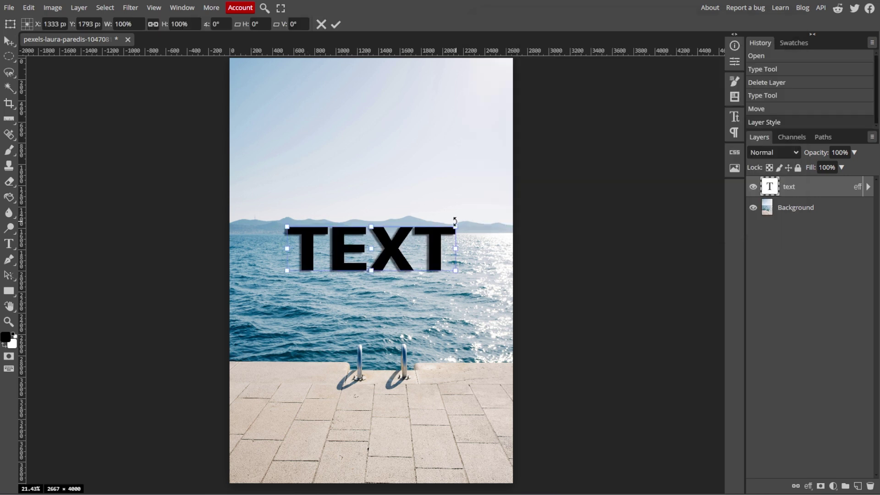
drag(456, 224, 535, 205)
drag(494, 241, 448, 203)
key(Return)
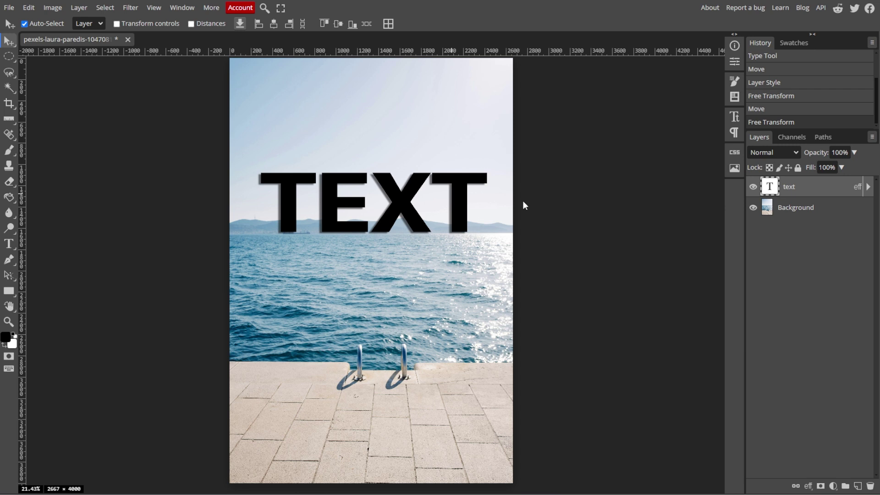
Reopen the text layer's Layer Style dialog and close it without changes
double_click(851, 189)
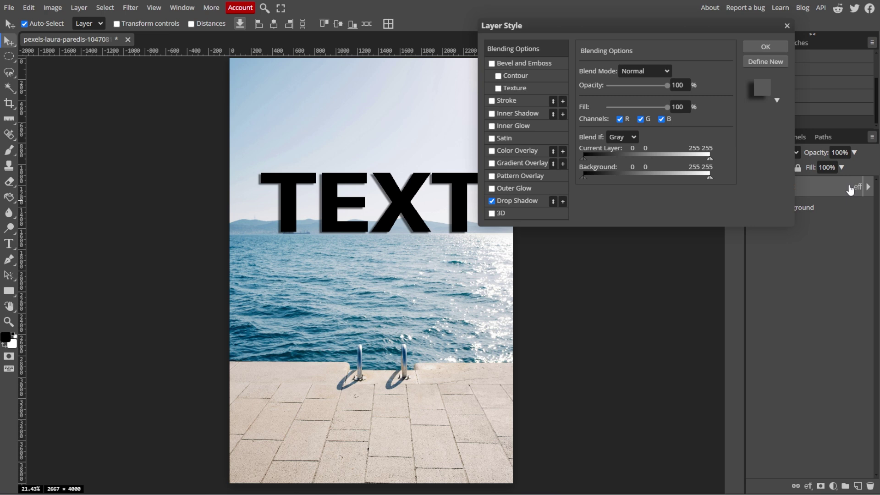
click(786, 26)
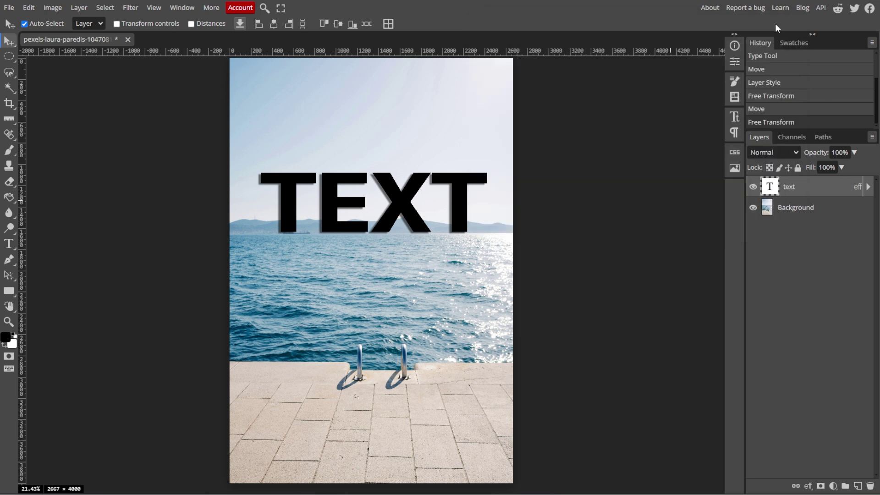
click(8, 7)
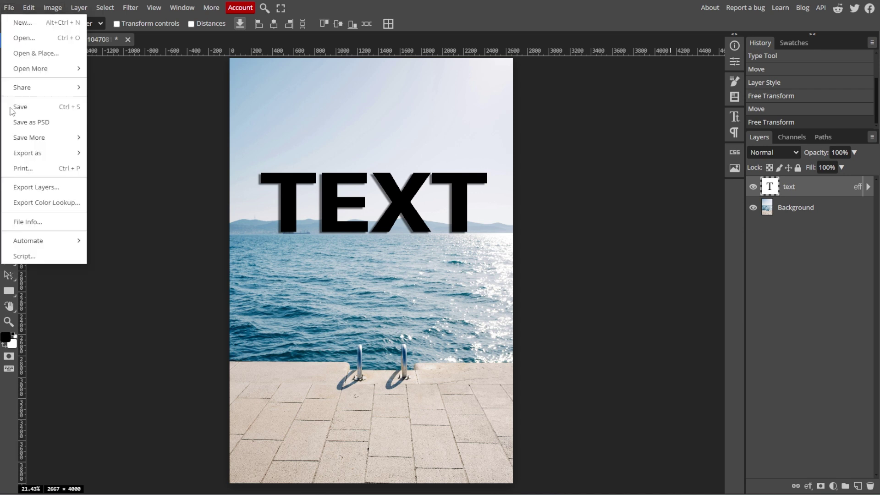
Export the image as PNG, showing the Save for web preview of the 2667 × 4000 image
mouse_move(41, 152)
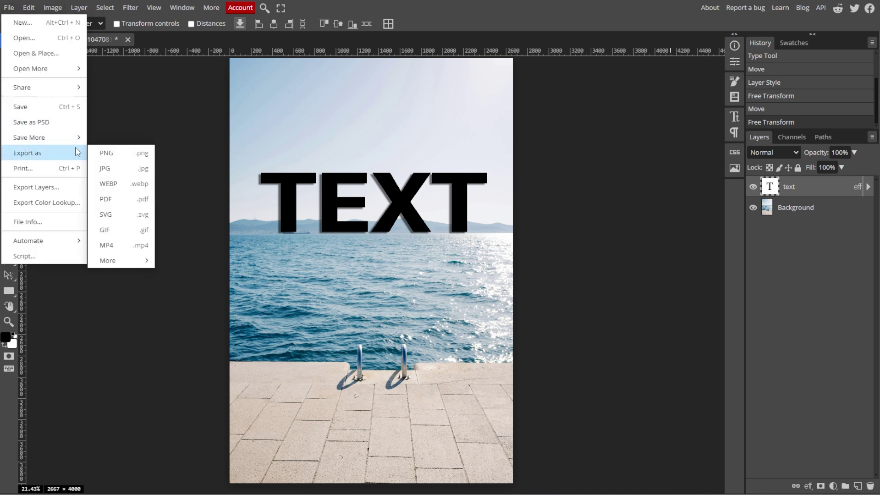
click(121, 148)
scroll(242, 196, up, 5)
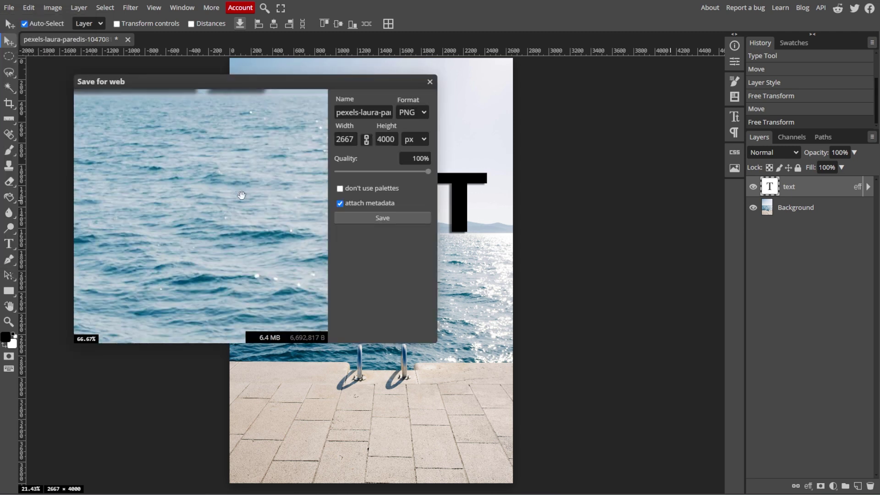
scroll(241, 198, down, 4)
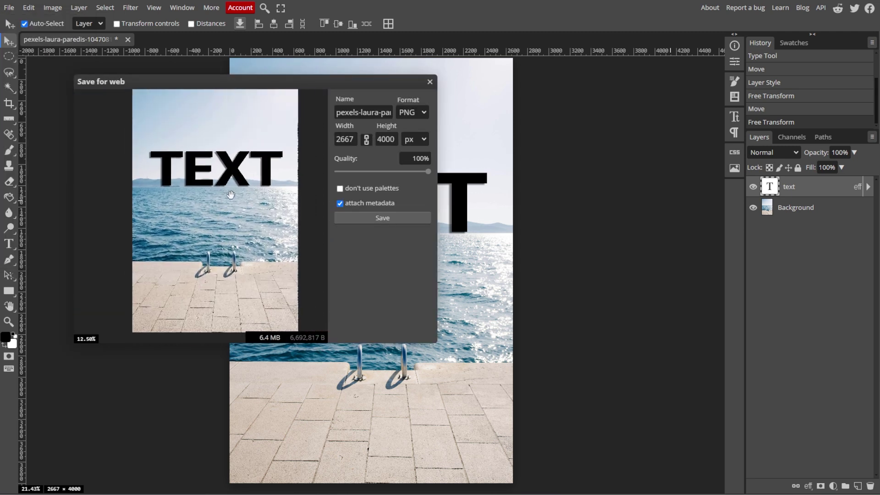